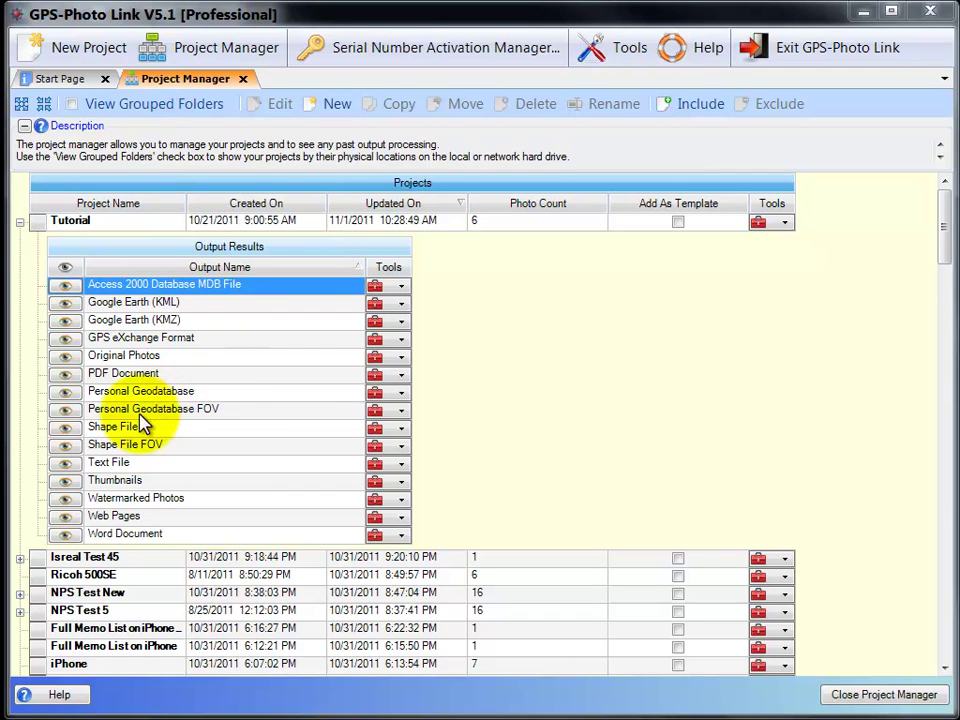
Step: View the Tutorial project's Shape File output so its photo points appear in ArcMap
left_click(67, 428)
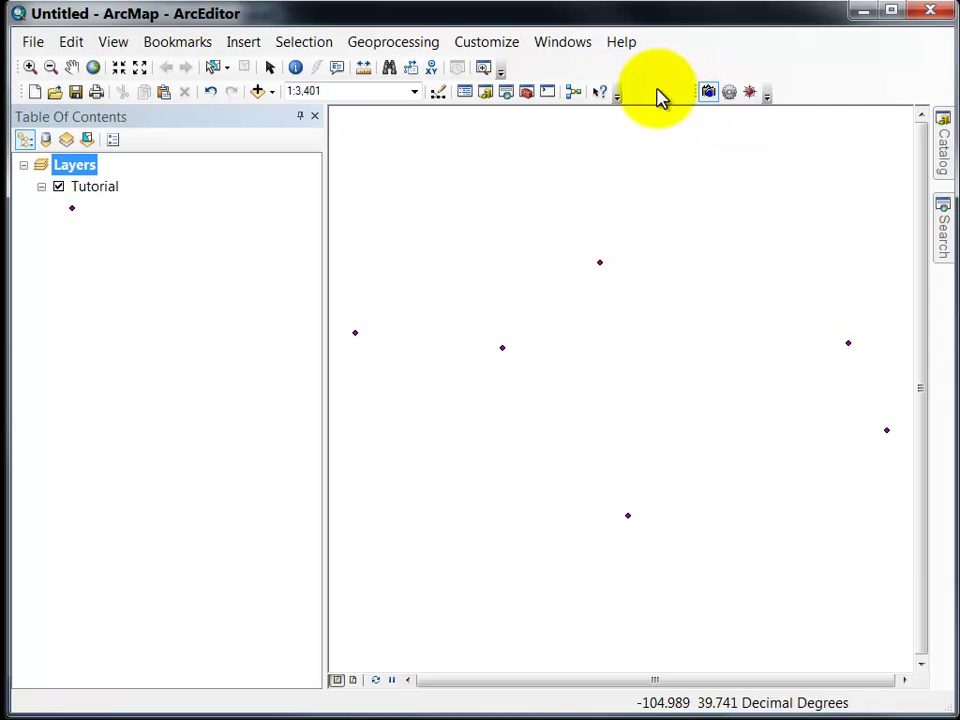
Step: Confirm the GPS-Photo Link toolbar is enabled in ArcMap's toolbar list
right_click(658, 96)
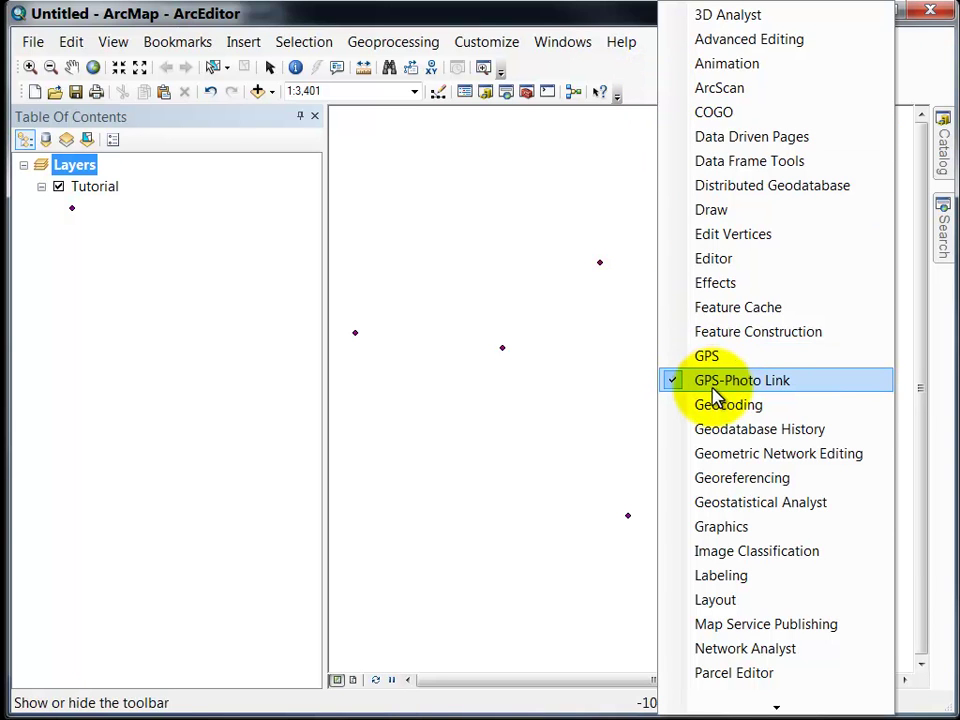
left_click(644, 79)
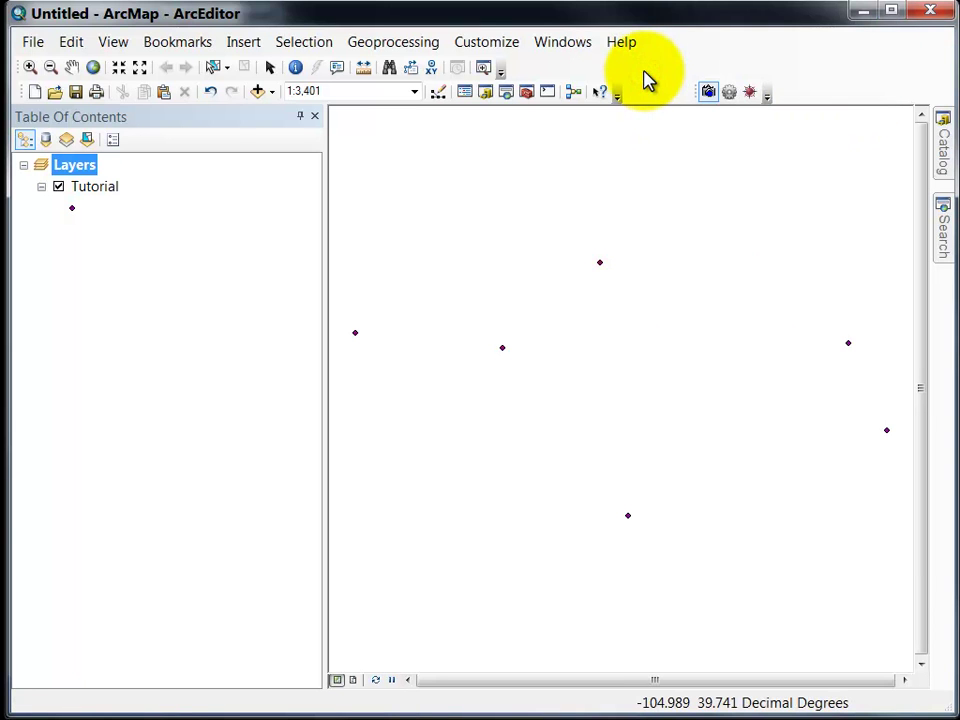
Step: Turn on the View Photo tool, preview point popups, and view then close the Civic Center photo
left_click(707, 93)
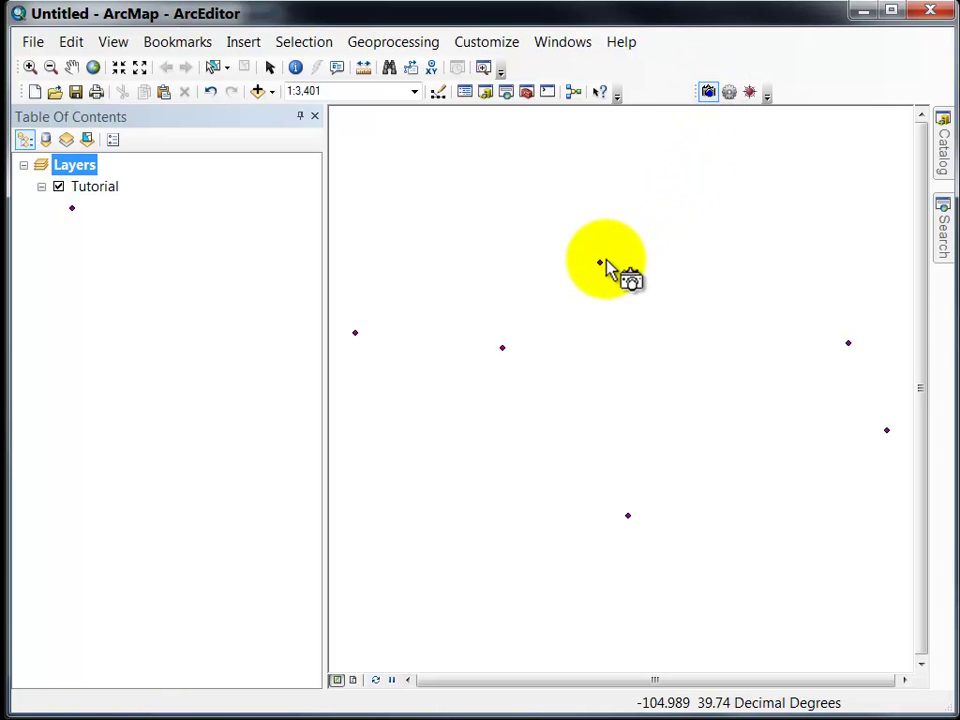
mouse_move(600, 268)
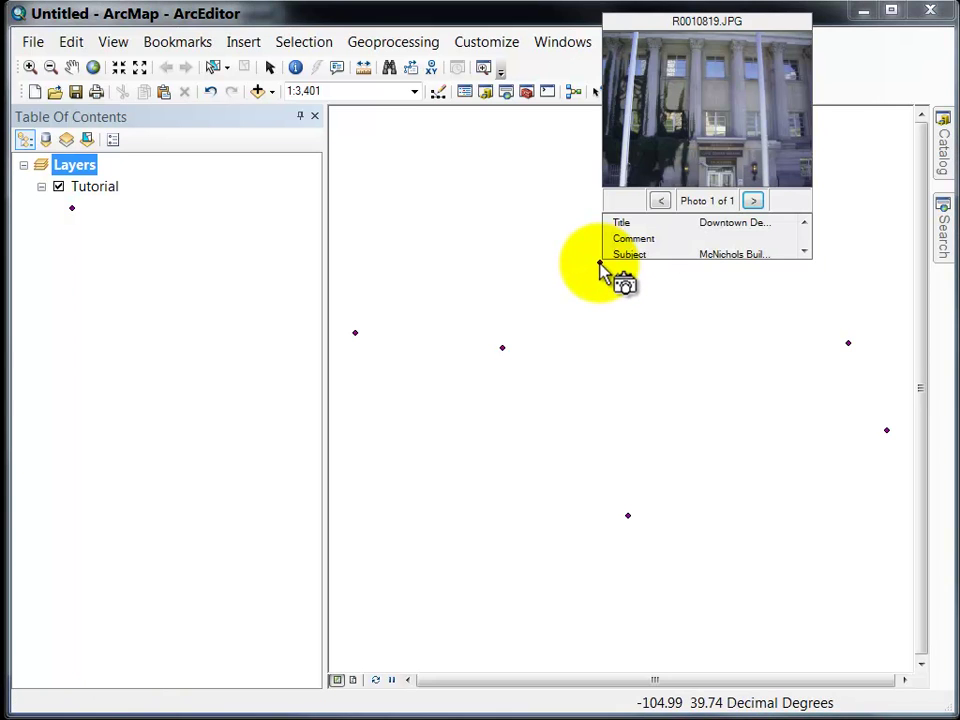
mouse_move(504, 350)
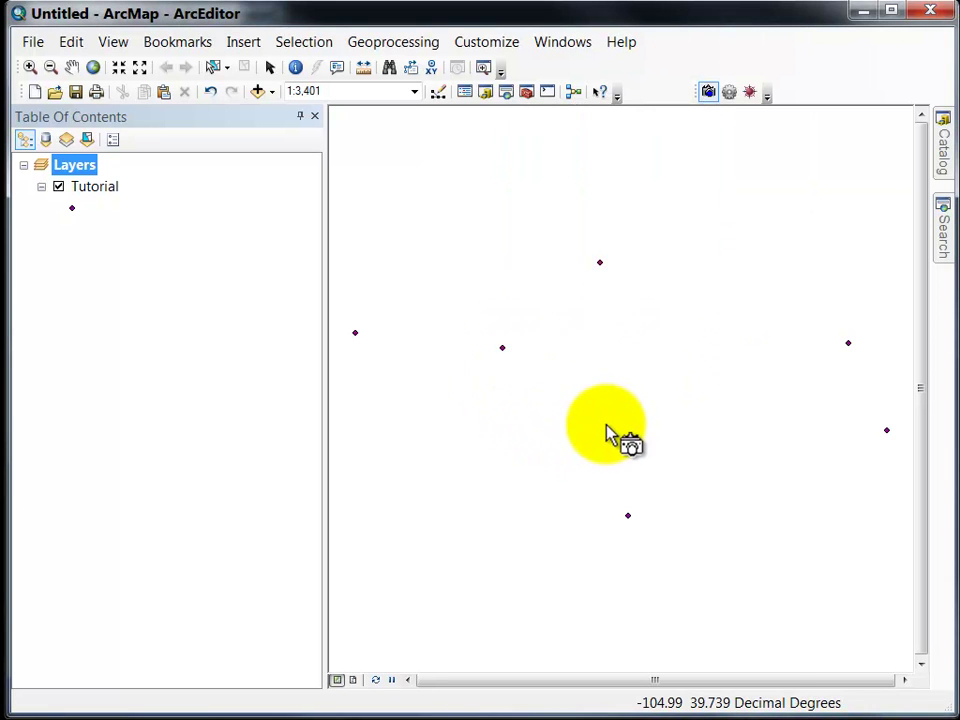
mouse_move(630, 520)
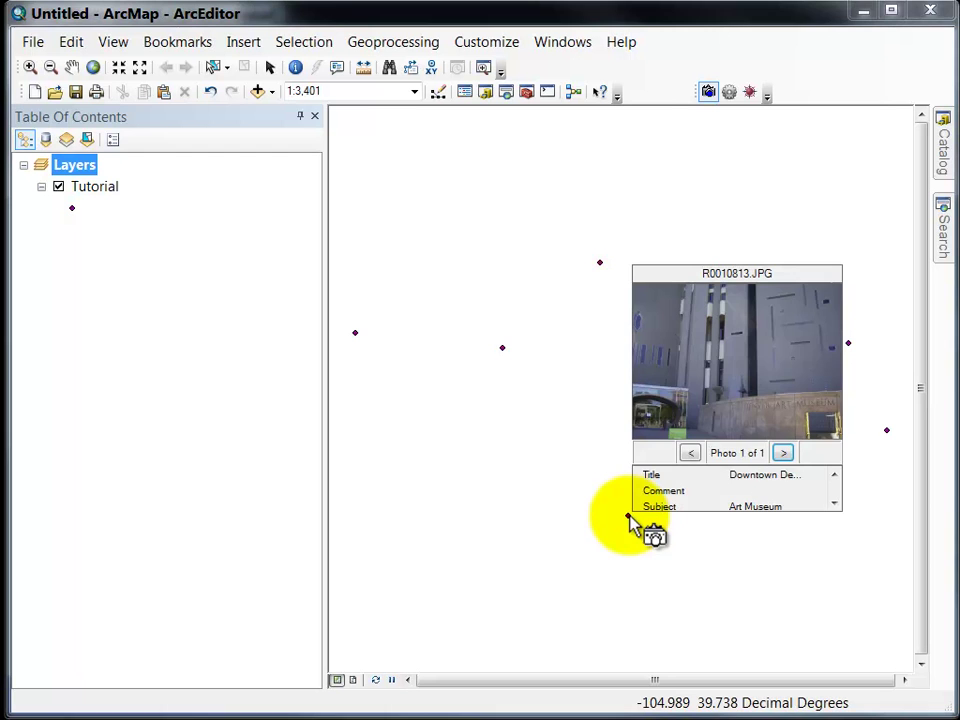
left_click(503, 350)
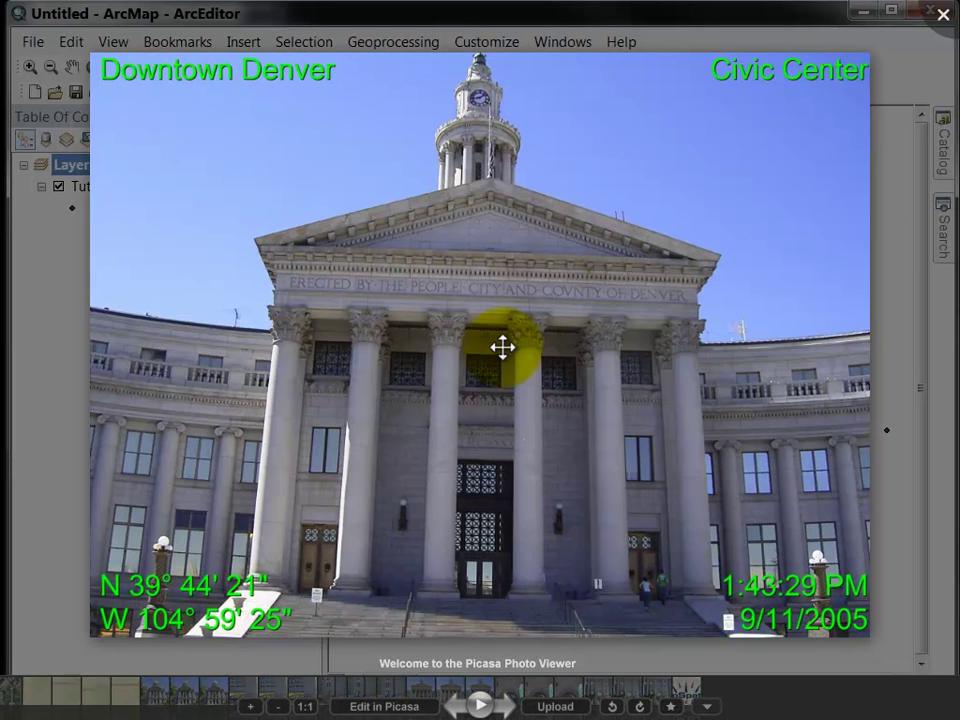
key("Escape")
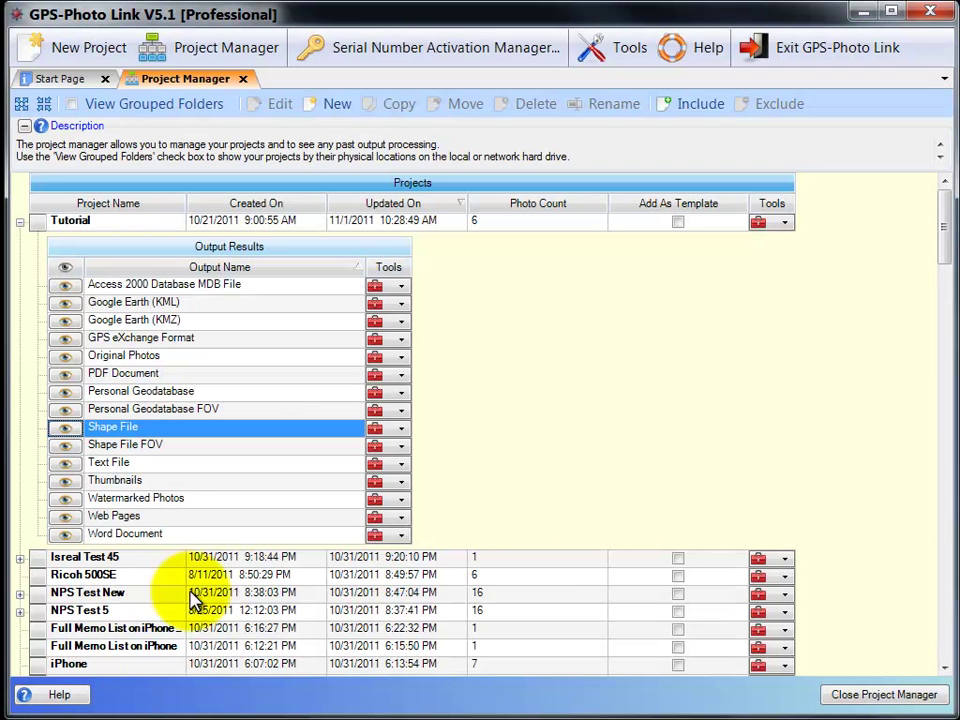
Step: View the Shape File FOV output to add the Tutorial_FOV cones to the map
left_click(150, 446)
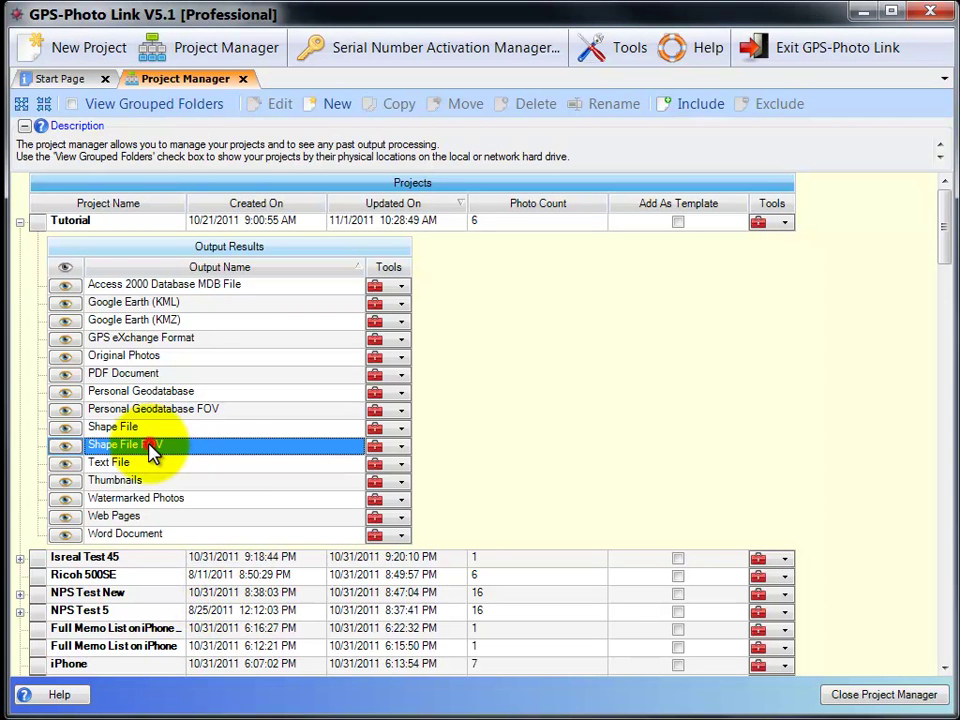
left_click(65, 449)
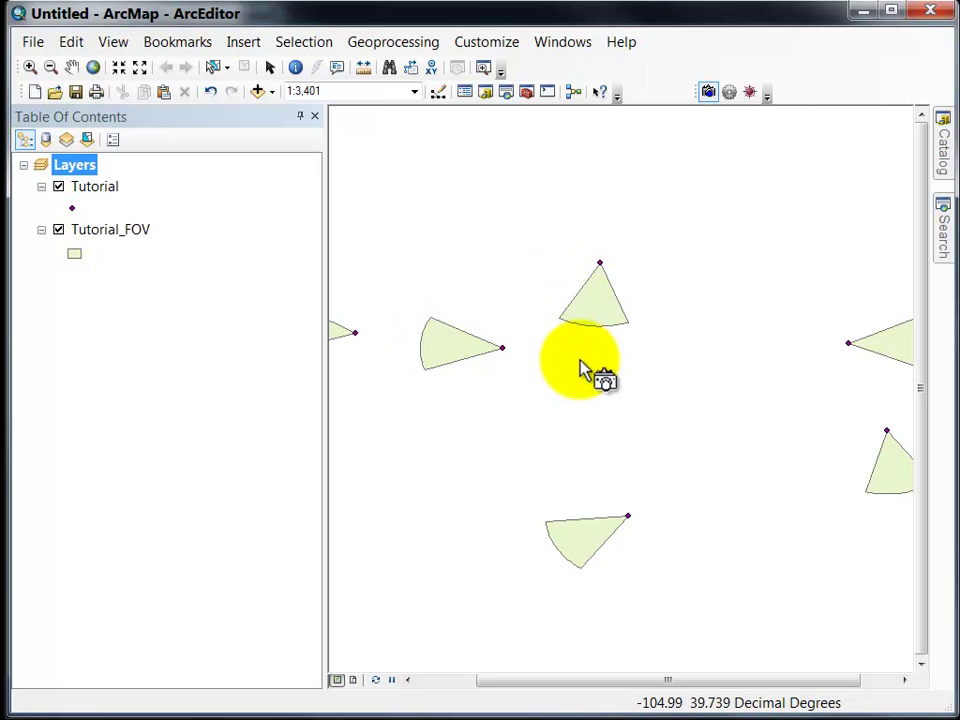
Step: Add the Bing Maps Hybrid basemap beneath the photo points and view cones
left_click(272, 92)
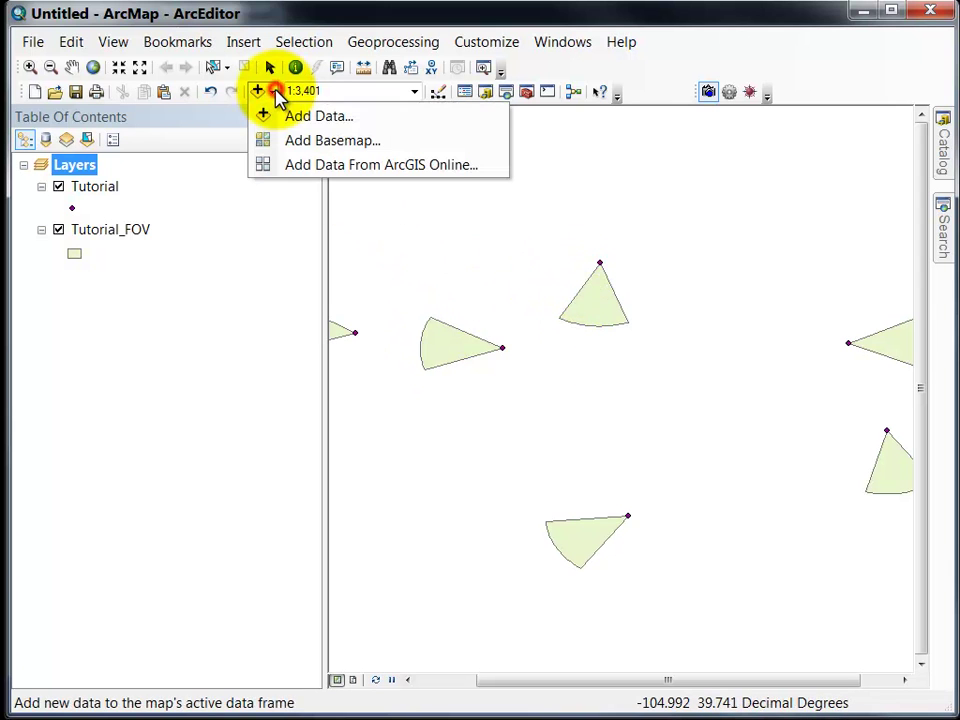
left_click(297, 140)
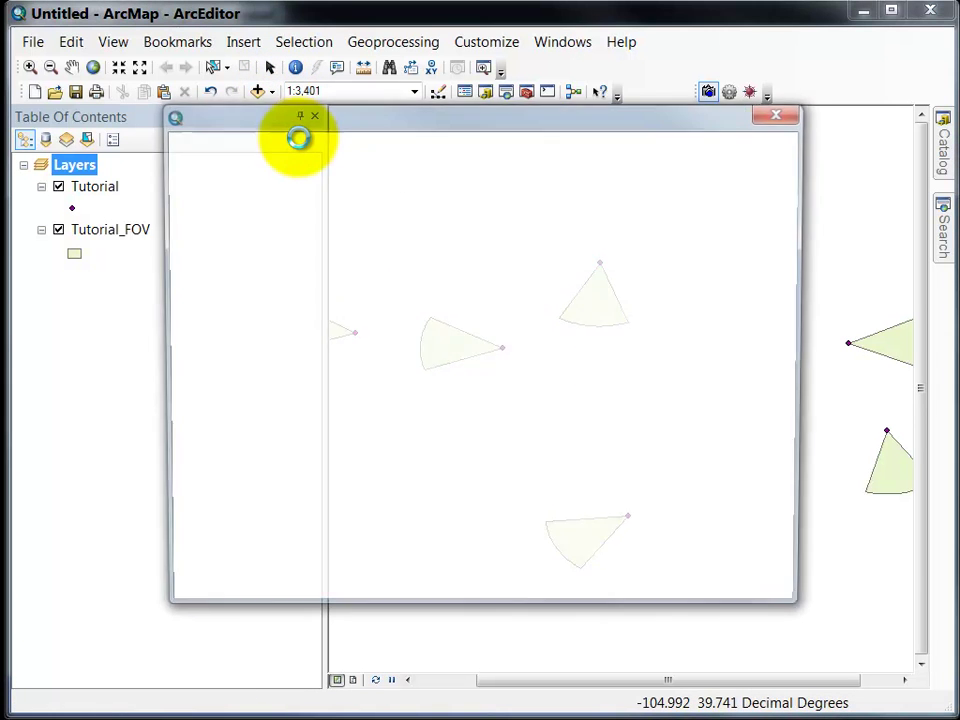
left_click(388, 199)
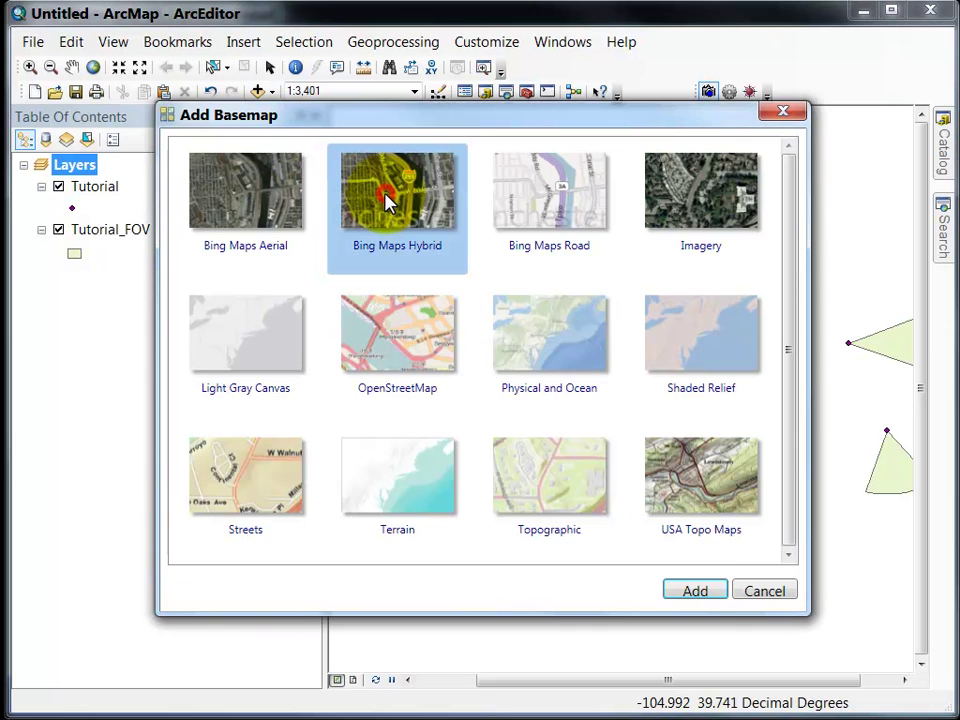
left_click(697, 590)
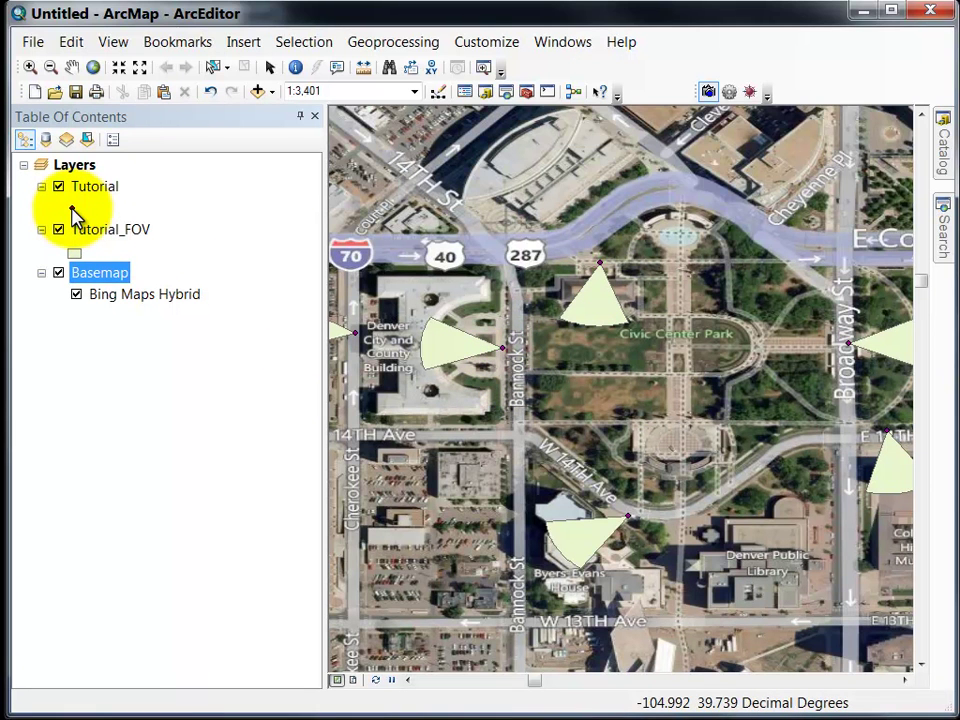
Step: Give the Tutorial points a green circle symbol and check a point's photo popup
left_click(74, 210)
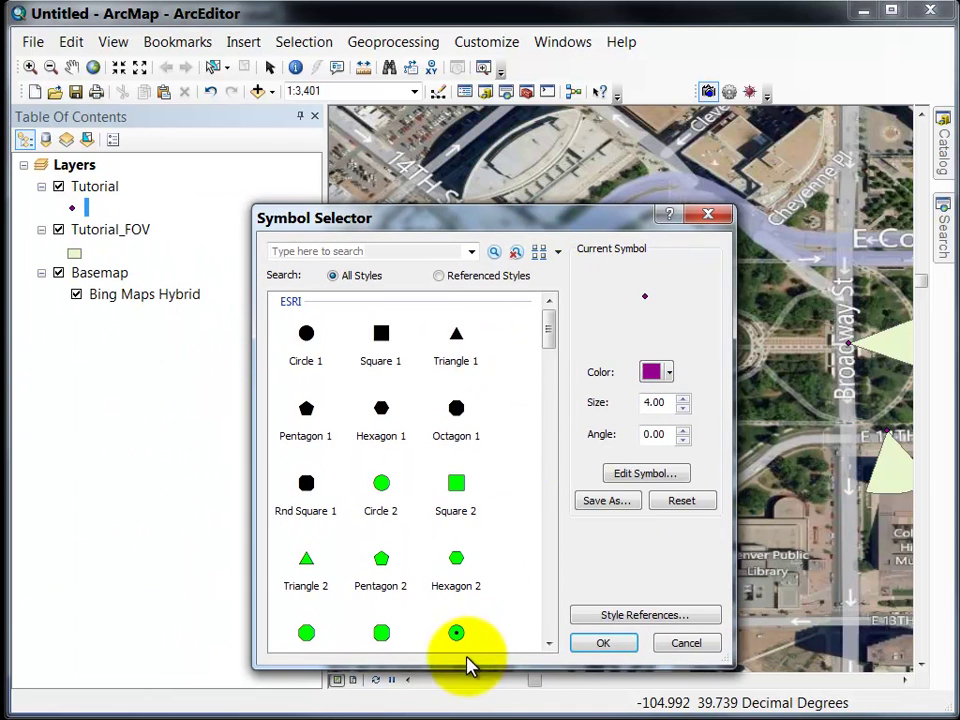
left_click(456, 640)
left_click(606, 645)
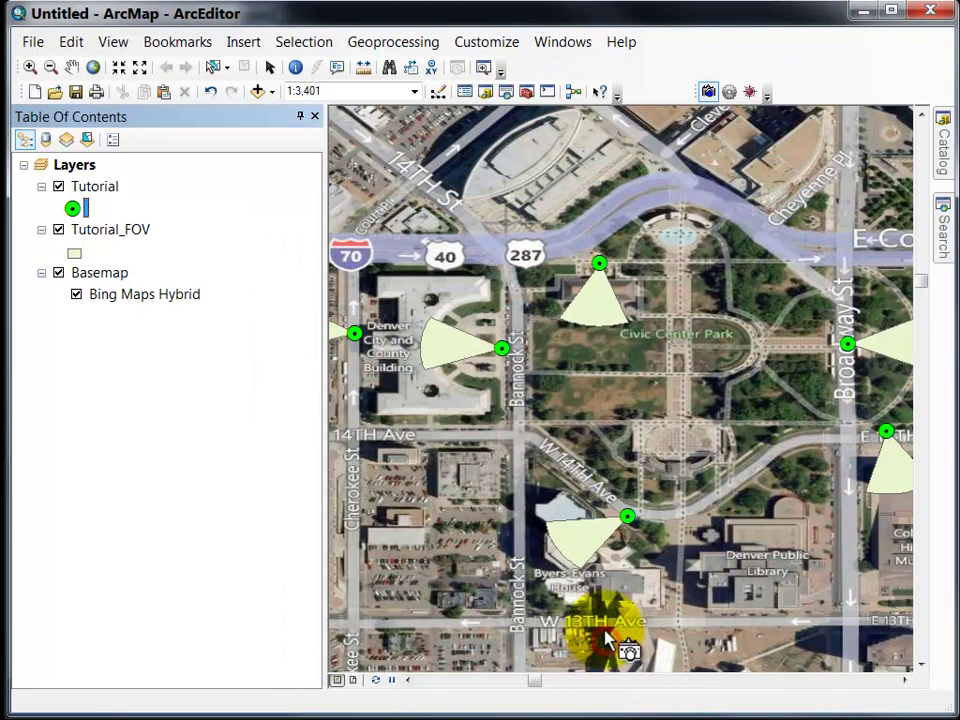
left_click(505, 351)
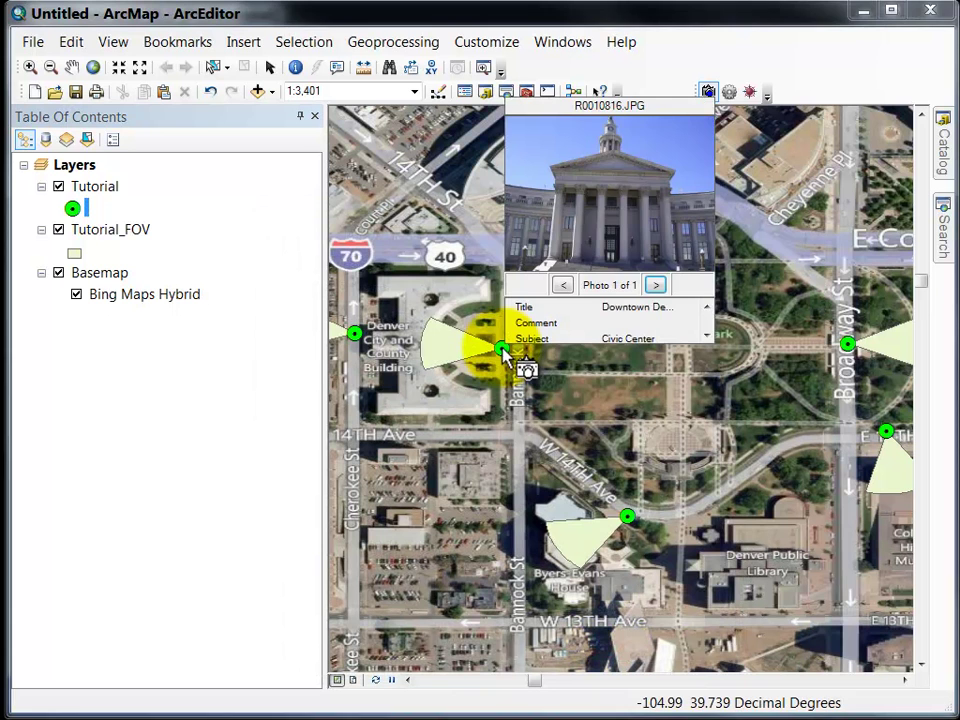
left_click(727, 94)
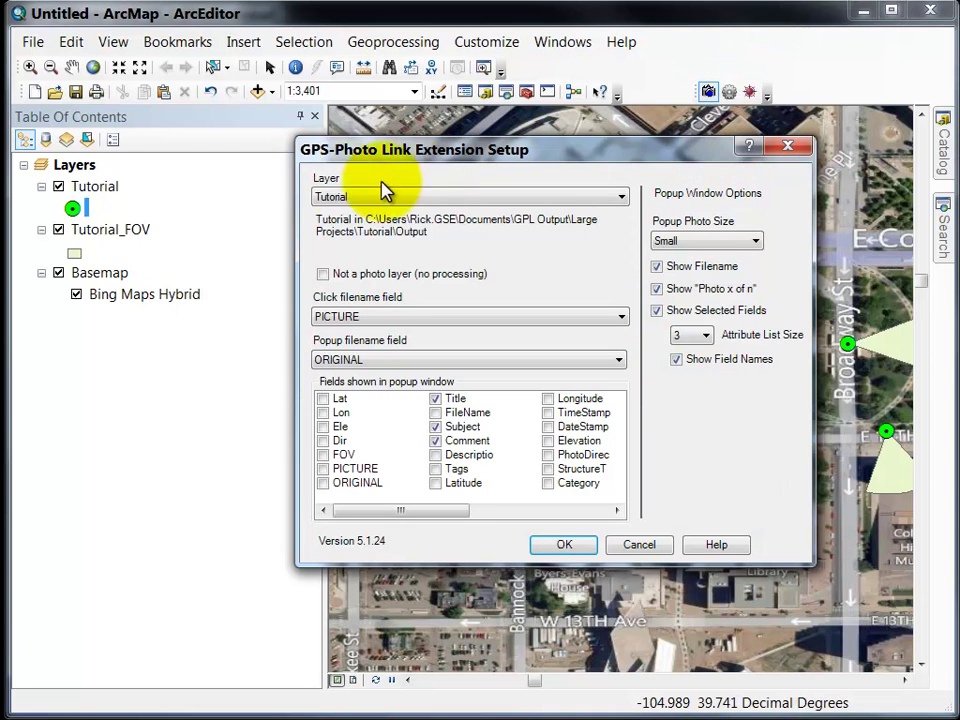
left_click(336, 200)
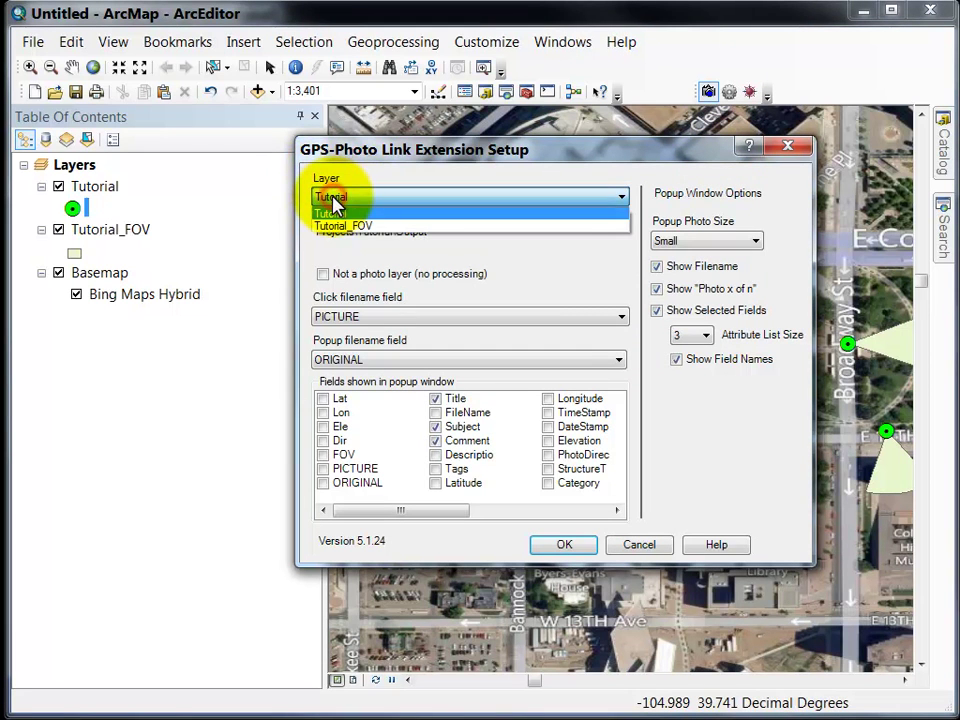
left_click(336, 210)
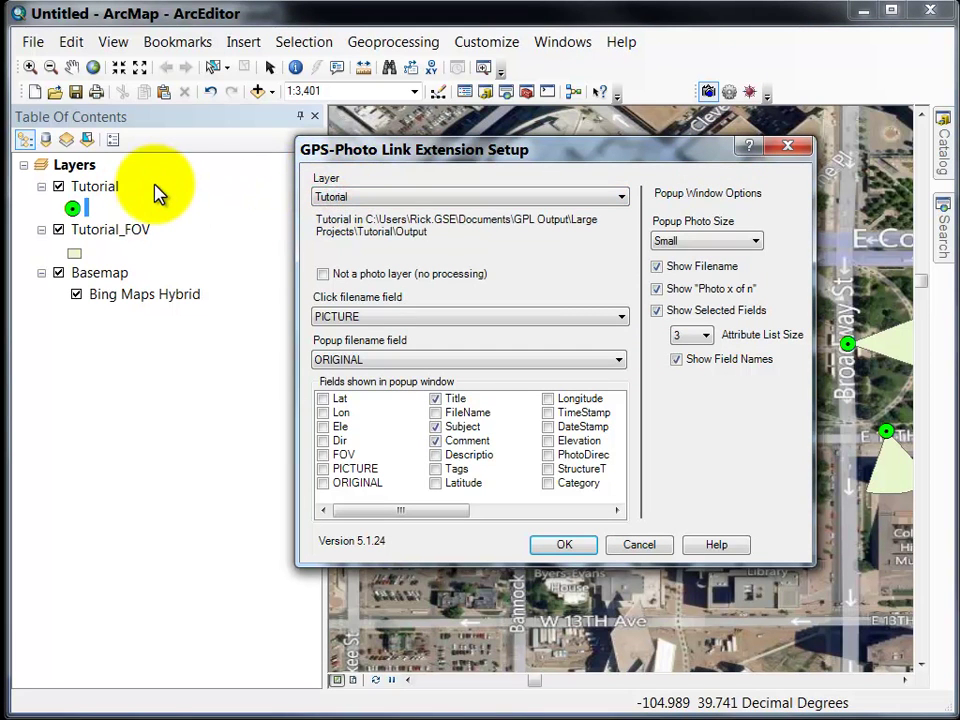
left_click(382, 197)
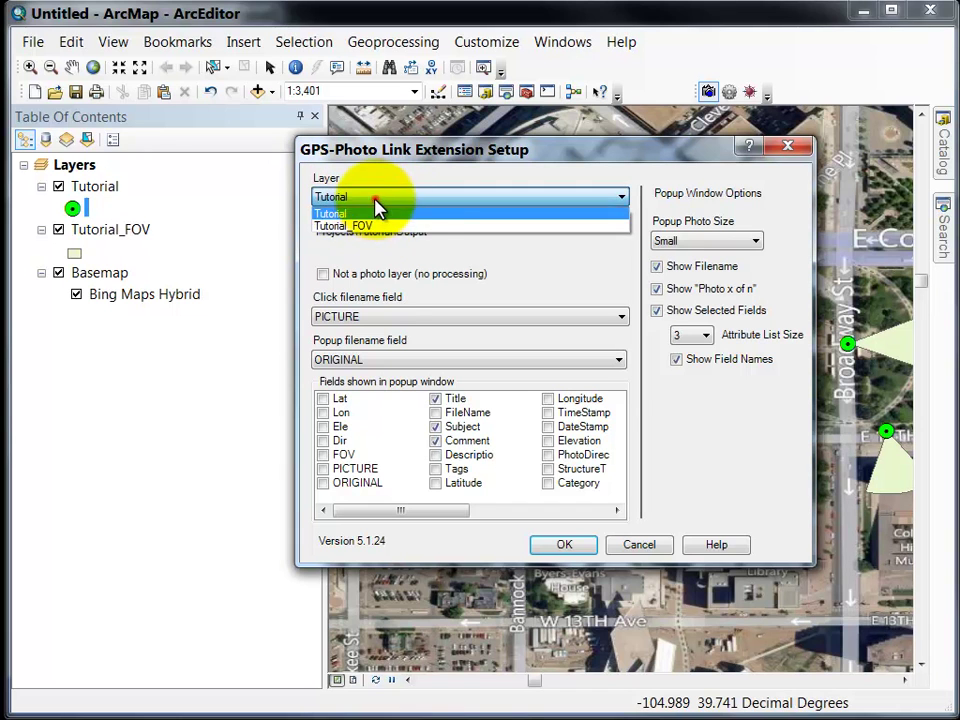
left_click(377, 203)
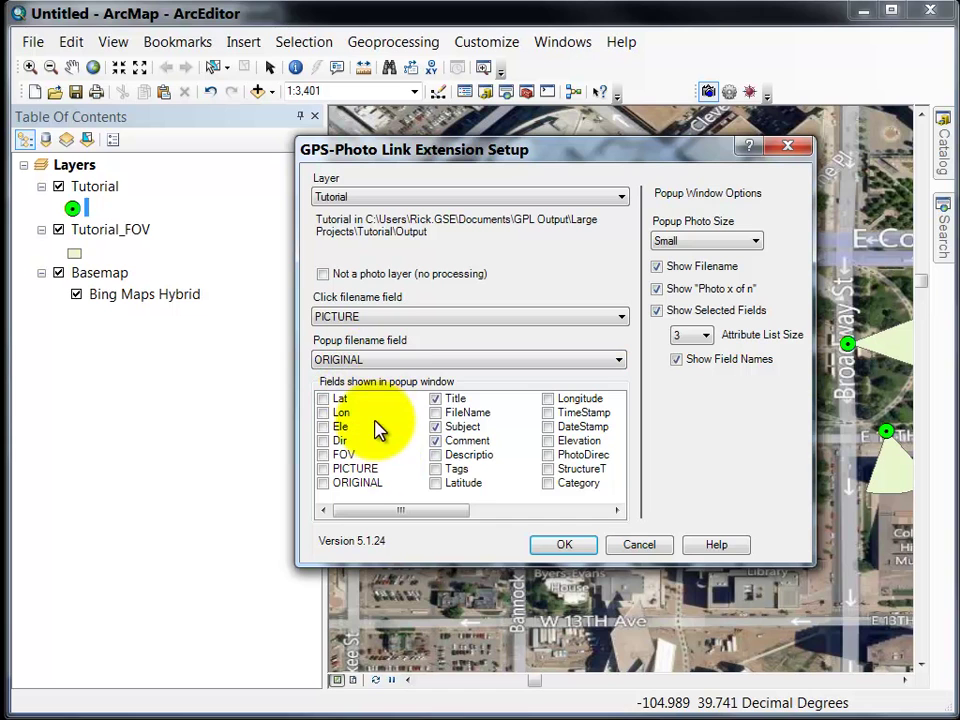
Step: Swap Subject for Elevation in the popup fields, keeping Popup Photo Size at Small
left_click(435, 440)
left_click(436, 427)
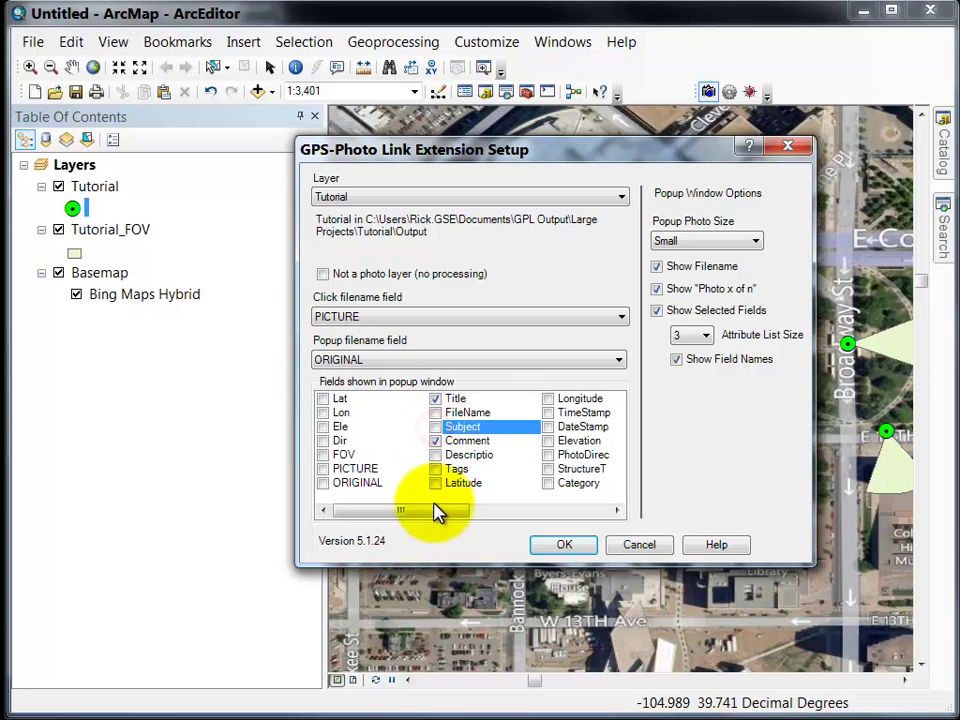
left_click_drag(436, 510, 508, 521)
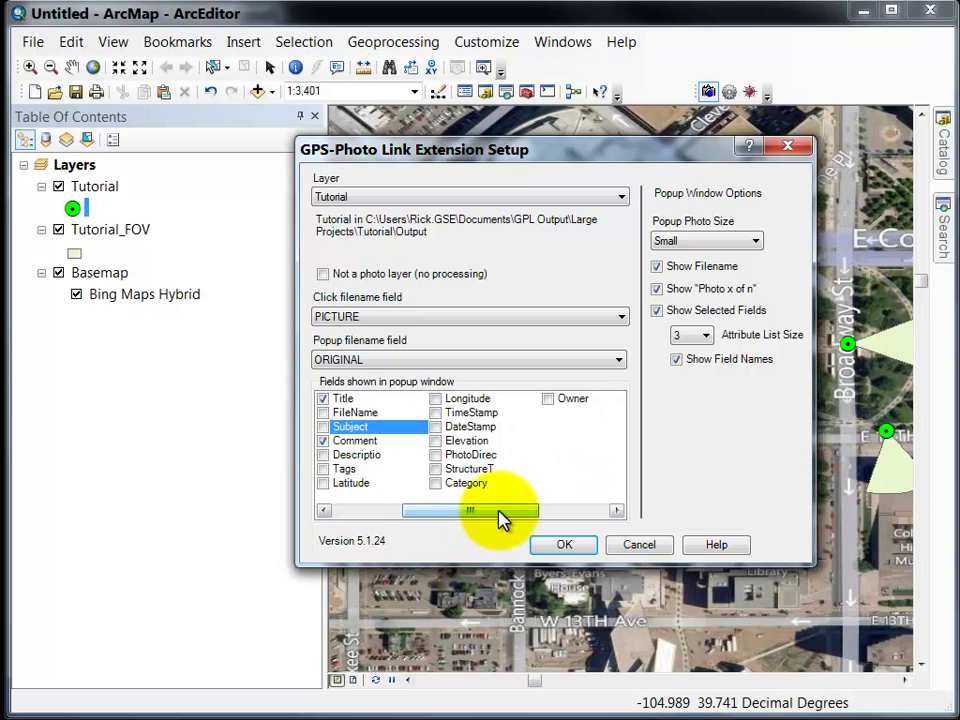
left_click(435, 441)
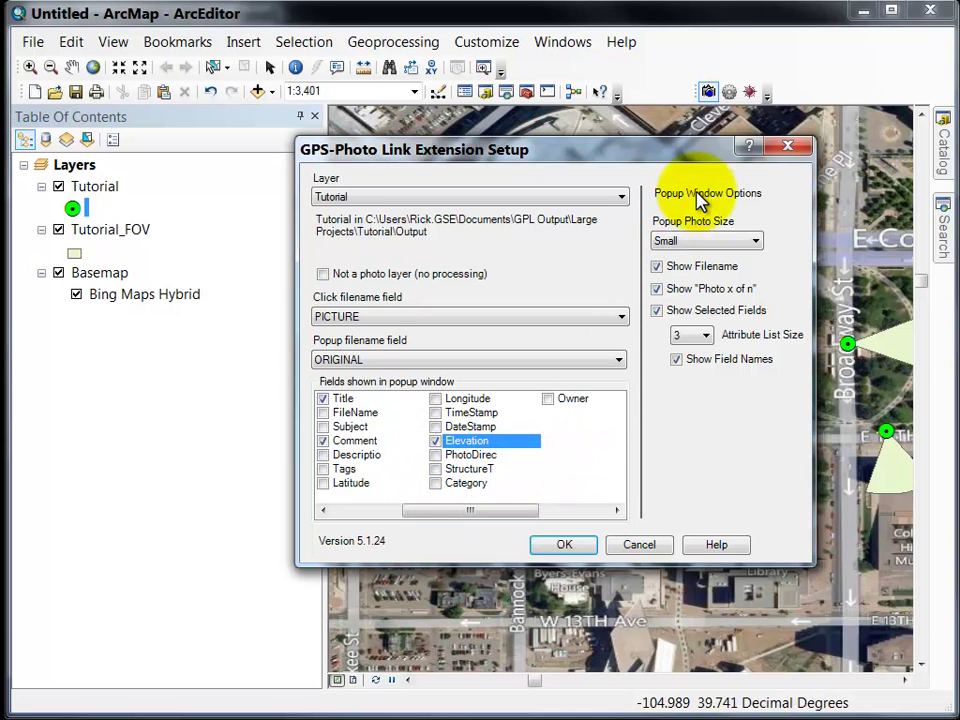
left_click(703, 242)
left_click(703, 243)
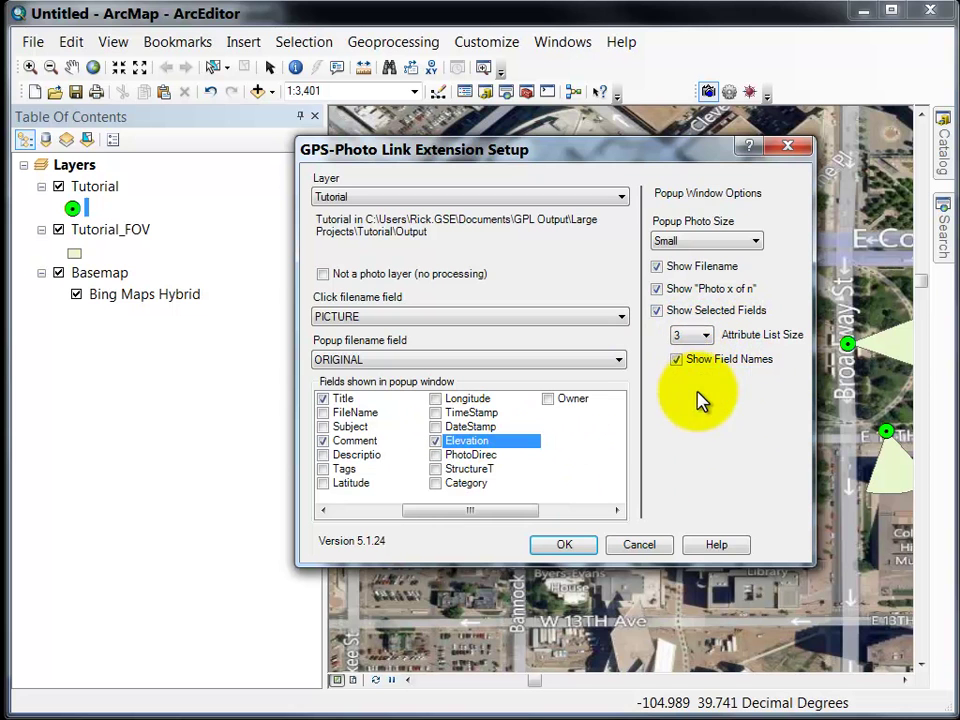
Step: Apply the popup settings and preview a photo point's updated popup
left_click(563, 547)
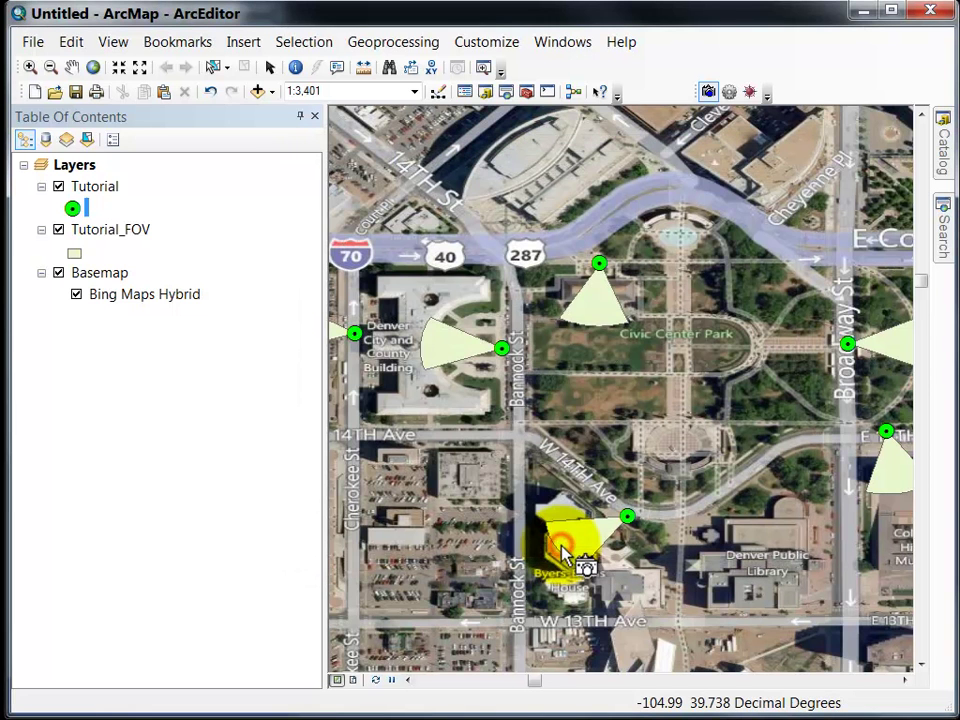
mouse_move(505, 357)
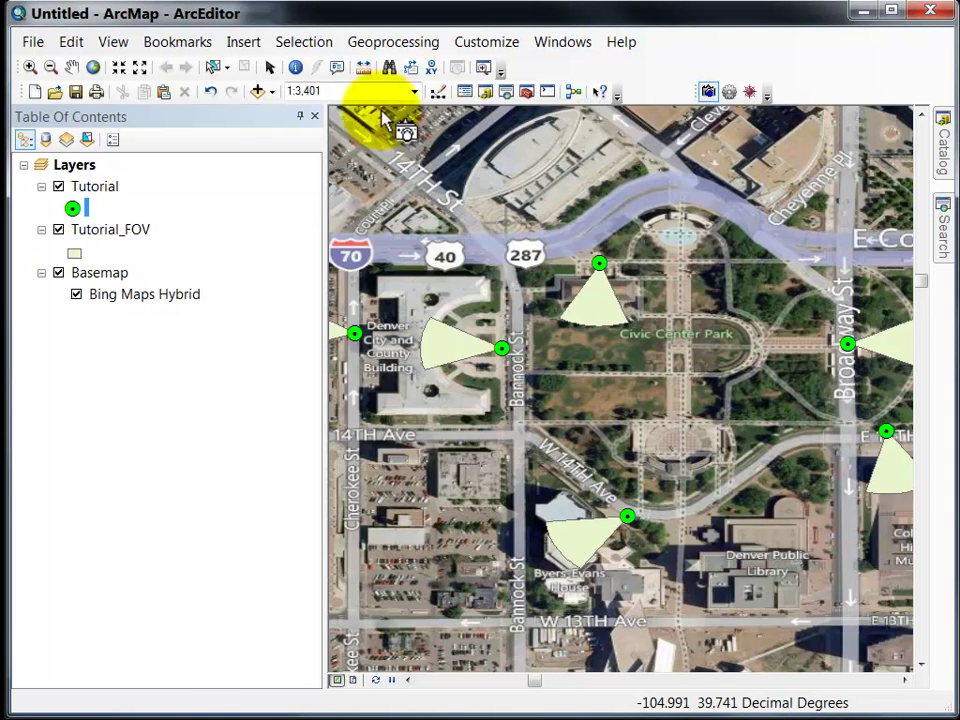
Step: Zoom to full extent, page through the Denver point's six photos, then run GPS-Photo Link
left_click(211, 92)
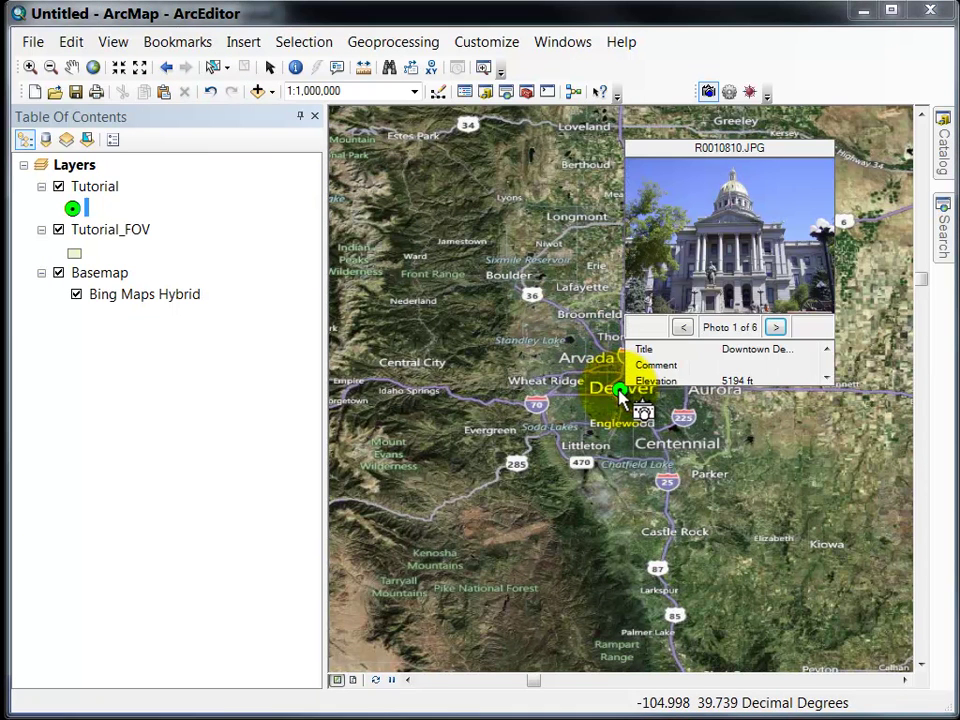
mouse_move(620, 393)
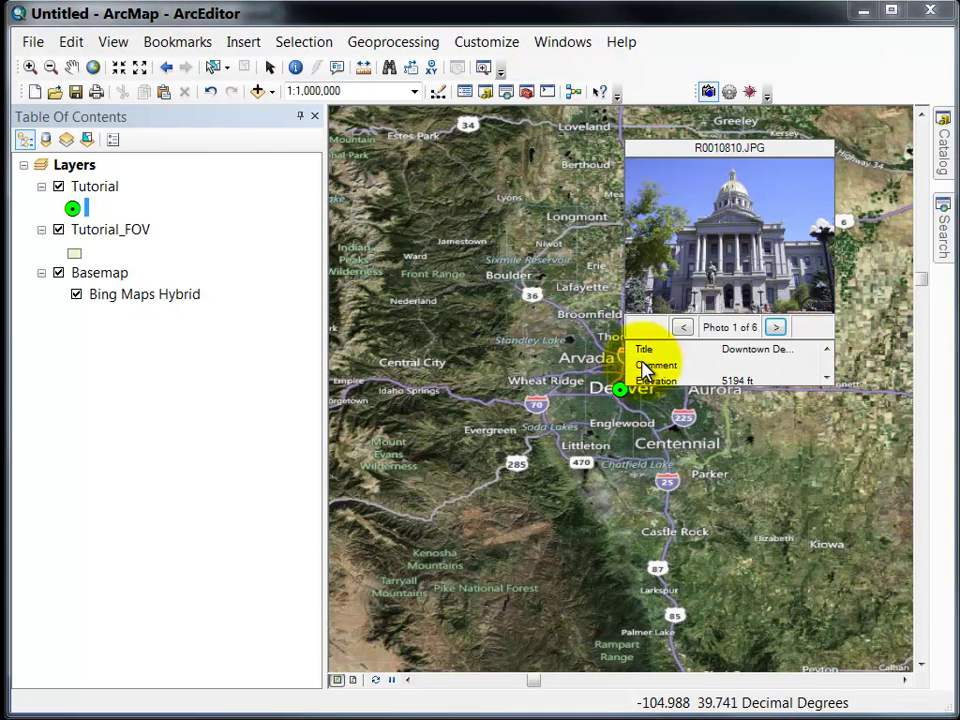
left_click(775, 329)
left_click(774, 330)
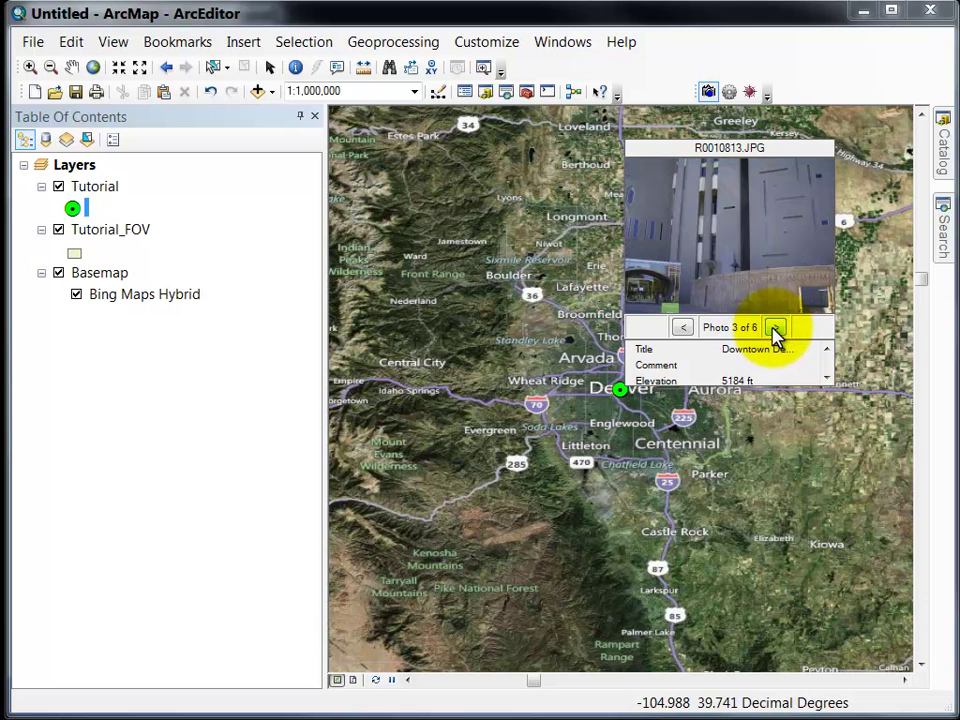
left_click(775, 329)
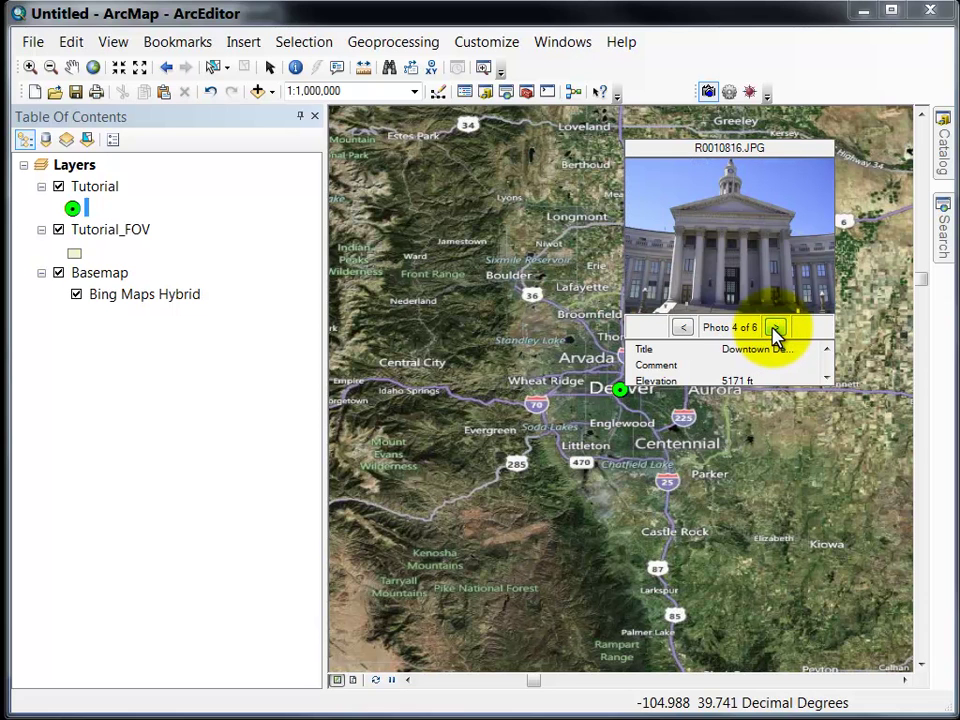
left_click(775, 329)
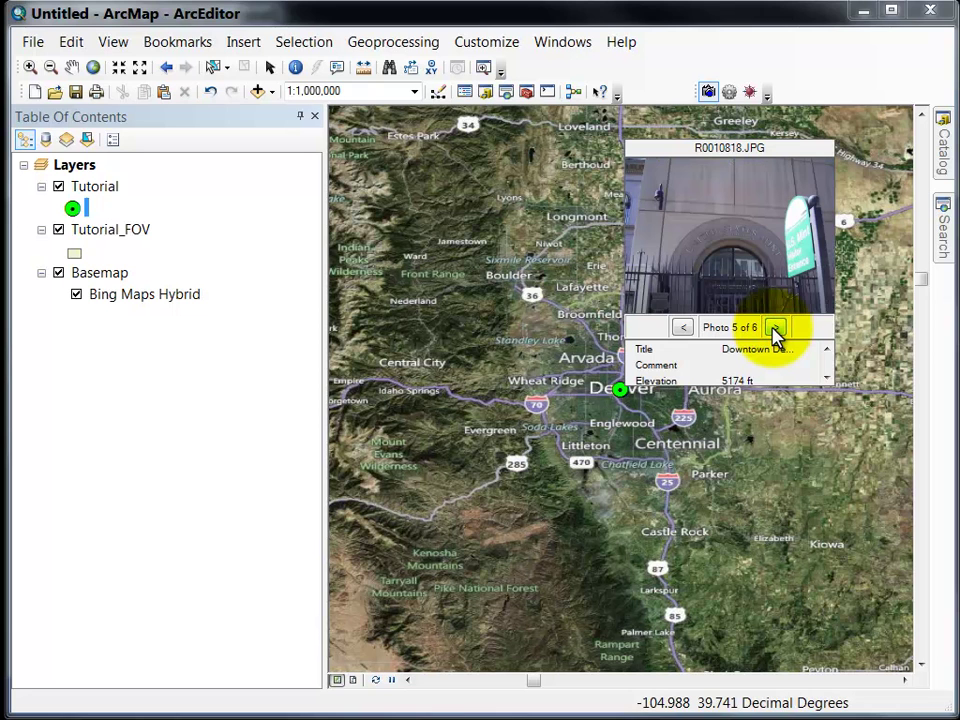
left_click(775, 329)
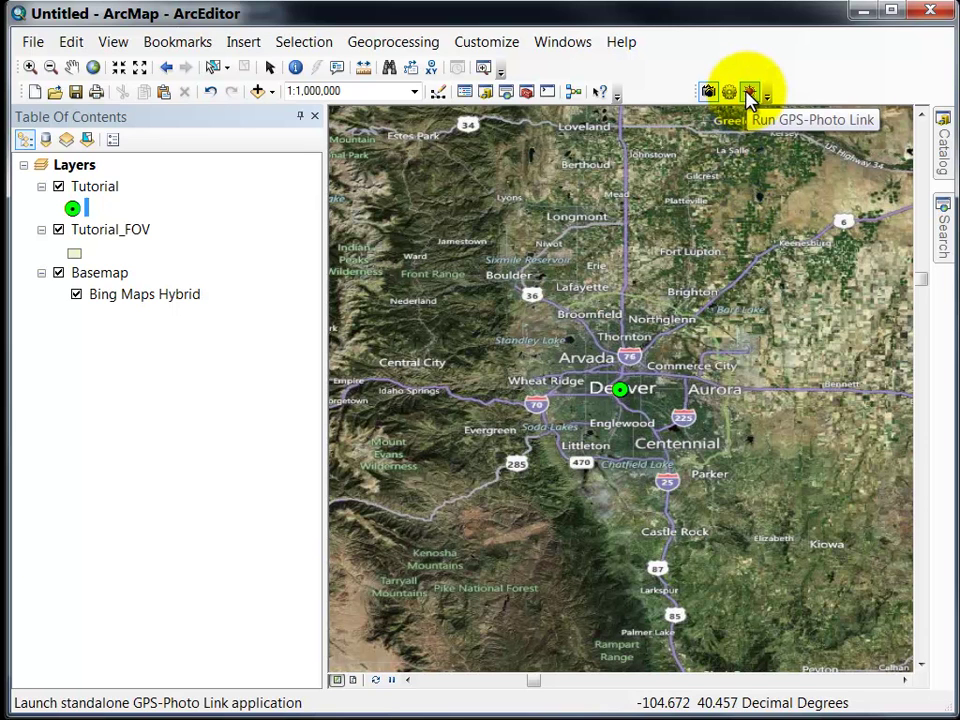
left_click(750, 94)
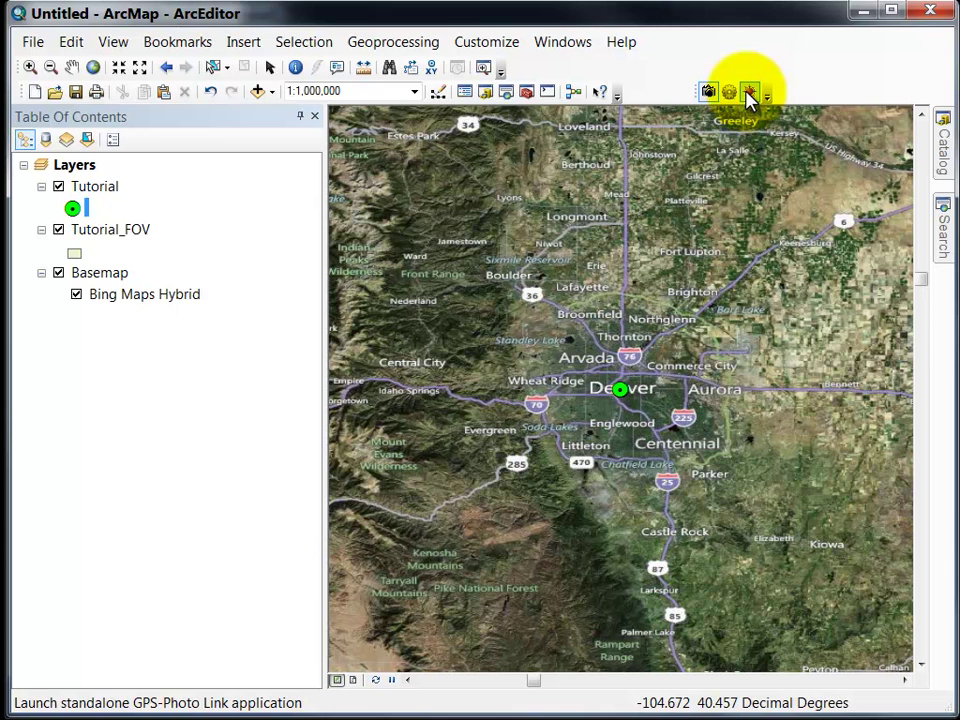